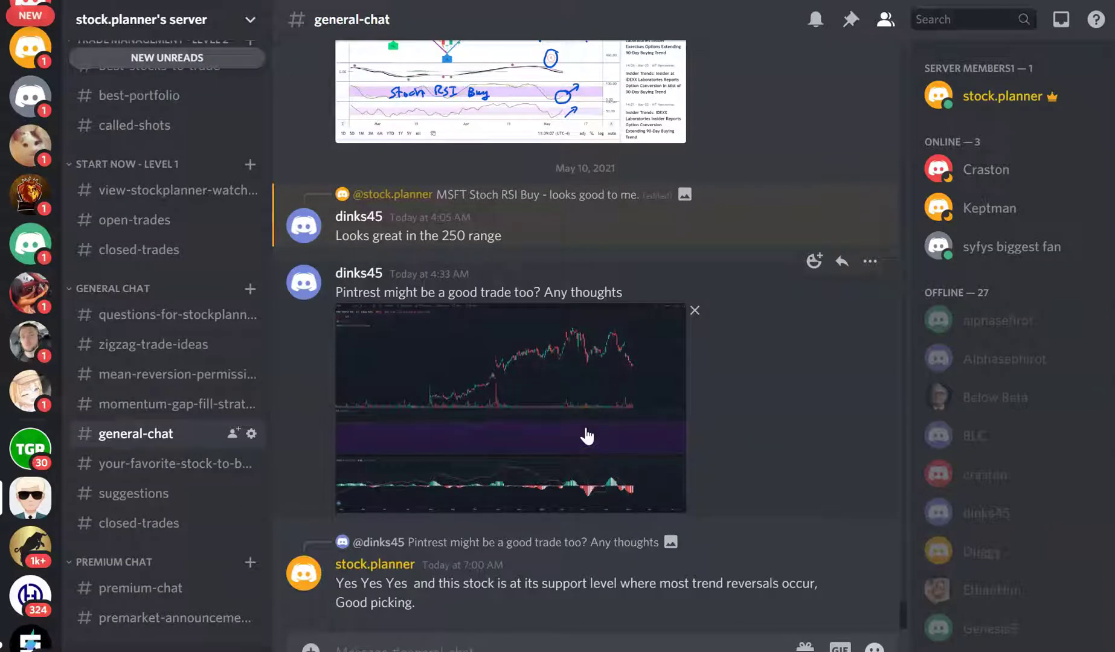
Step: Enlarge the Pinterest chart image posted in general-chat, examine its price and indicator panes, and close it
left_click(714, 435)
left_click(530, 379)
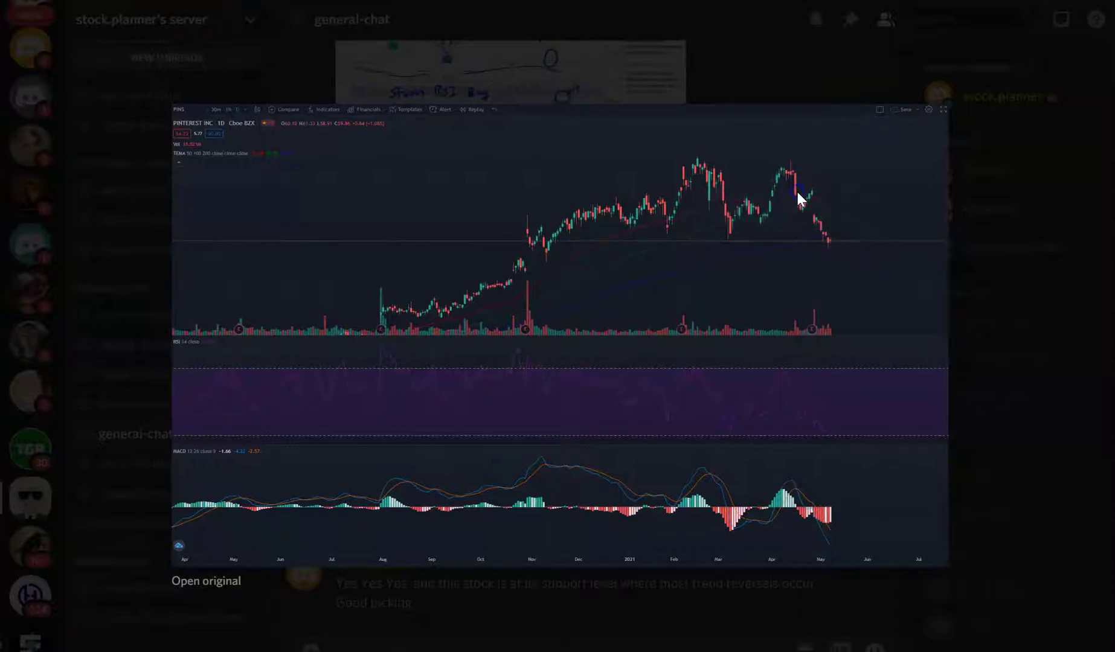
left_click(822, 514)
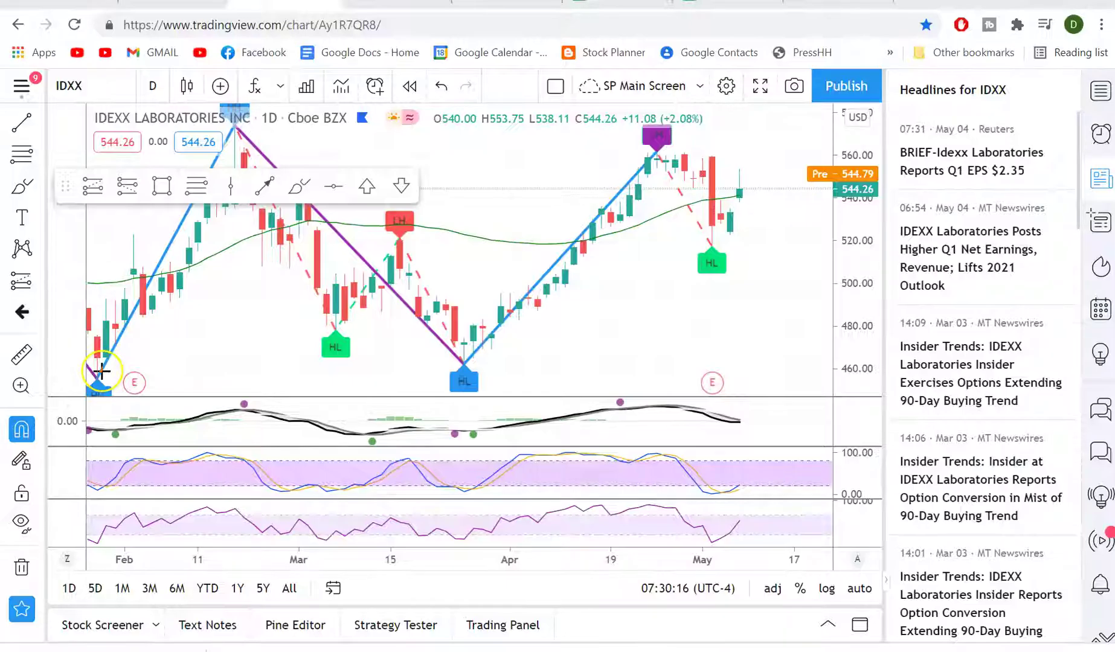
Step: Circle the zigzag swing highs and lows on the IDXX daily price chart, from the late-January low to the May low
left_click(99, 365)
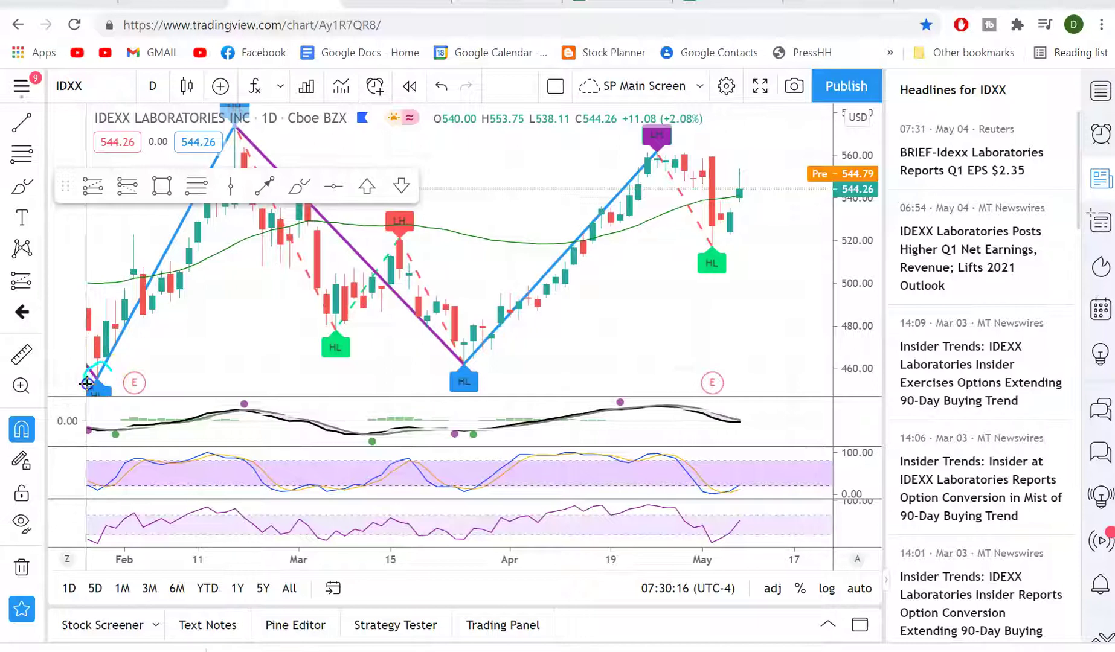
left_click(234, 129)
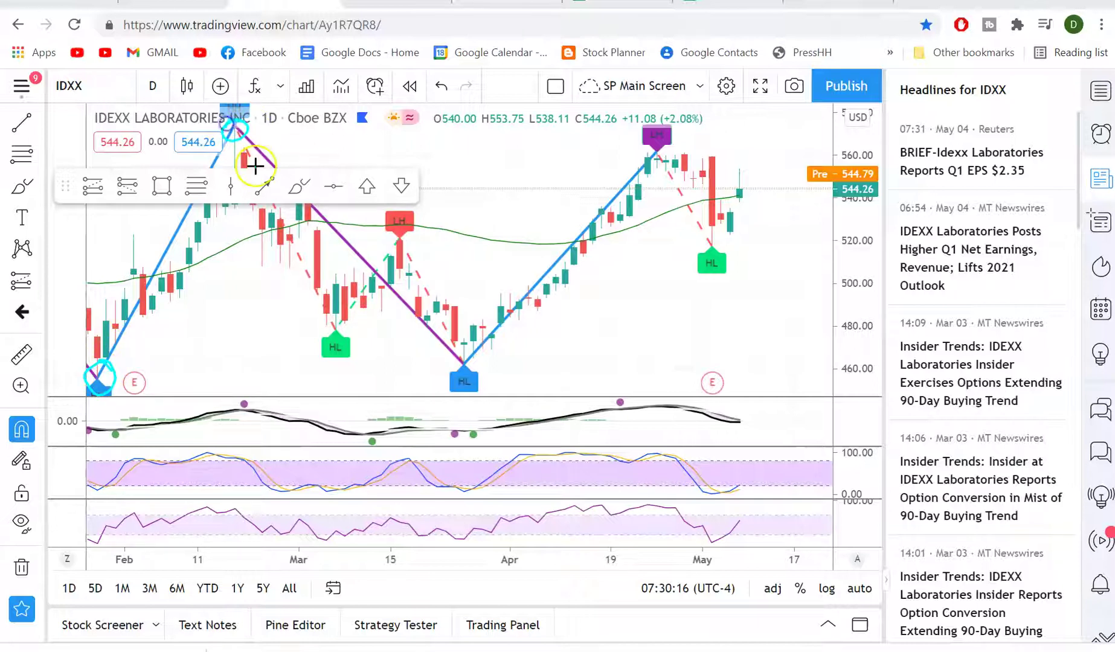
left_click(463, 361)
left_click(716, 249)
left_click(655, 157)
left_click(400, 245)
left_click(334, 331)
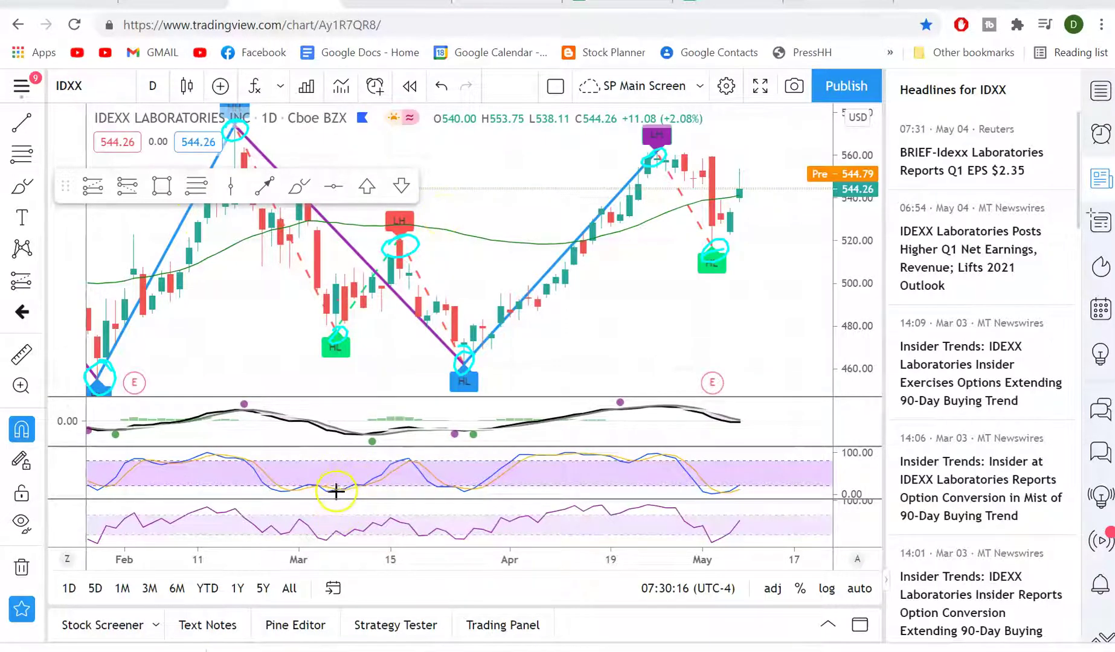
Step: Circle the Stoch RSI turning points near mid-March, late March, late April and early May on the IDXX chart
mouse_move(332, 485)
left_mouse_down()
mouse_move(350, 490)
mouse_move(338, 483)
left_mouse_up()
mouse_move(475, 482)
left_mouse_down()
mouse_move(480, 490)
mouse_move(462, 495)
mouse_move(473, 484)
left_mouse_up()
mouse_move(669, 448)
left_mouse_down()
mouse_move(669, 465)
mouse_move(658, 456)
left_mouse_up()
left_click_drag(734, 480, 725, 482)
left_click(729, 421)
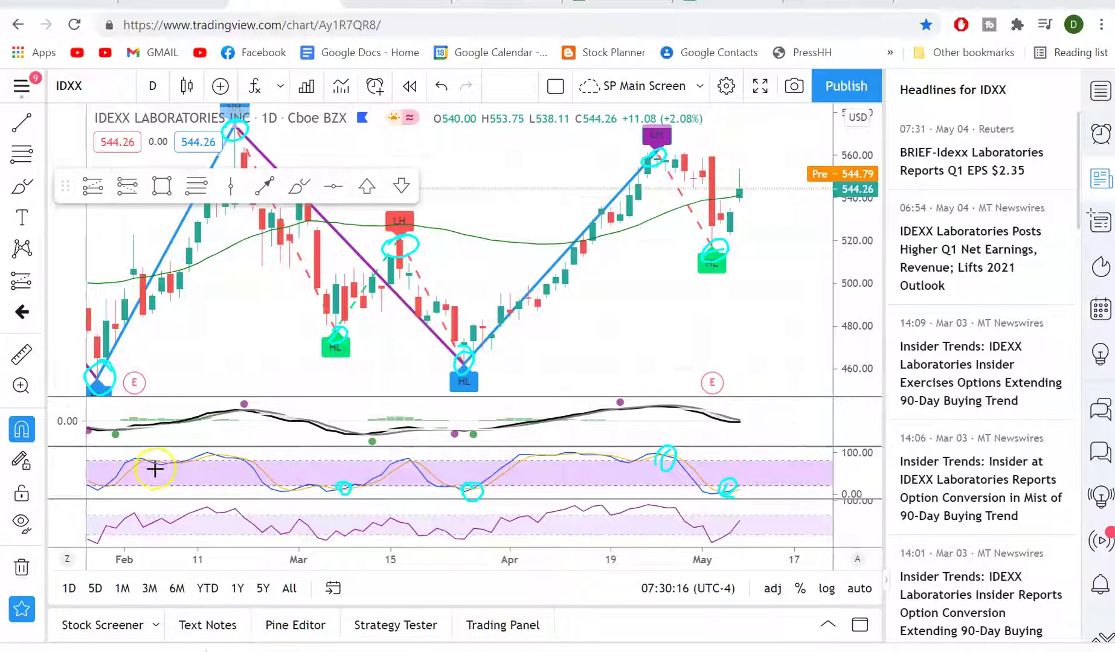
left_click(341, 485)
left_click(383, 388)
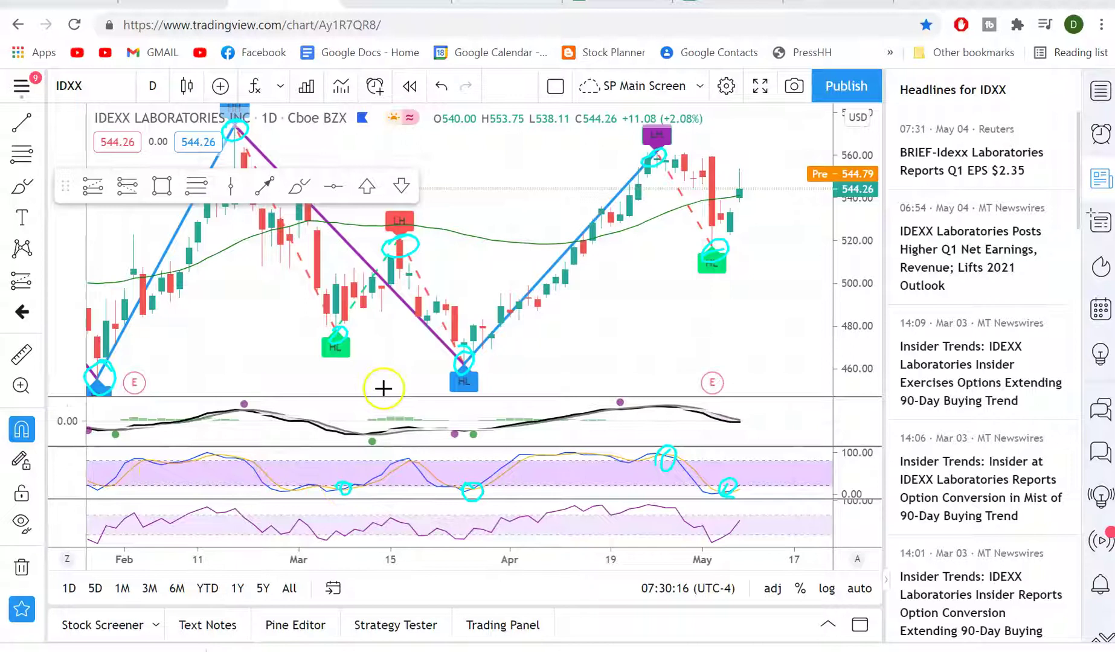
Step: Circle the three RSI lows in early March, late March and early May in the lowest indicator pane
mouse_move(329, 529)
left_mouse_down()
mouse_move(318, 537)
mouse_move(331, 532)
left_mouse_up()
mouse_move(445, 533)
left_mouse_down()
mouse_move(446, 543)
mouse_move(462, 530)
left_mouse_up()
mouse_move(722, 529)
left_mouse_down()
mouse_move(701, 547)
mouse_move(691, 539)
left_mouse_up()
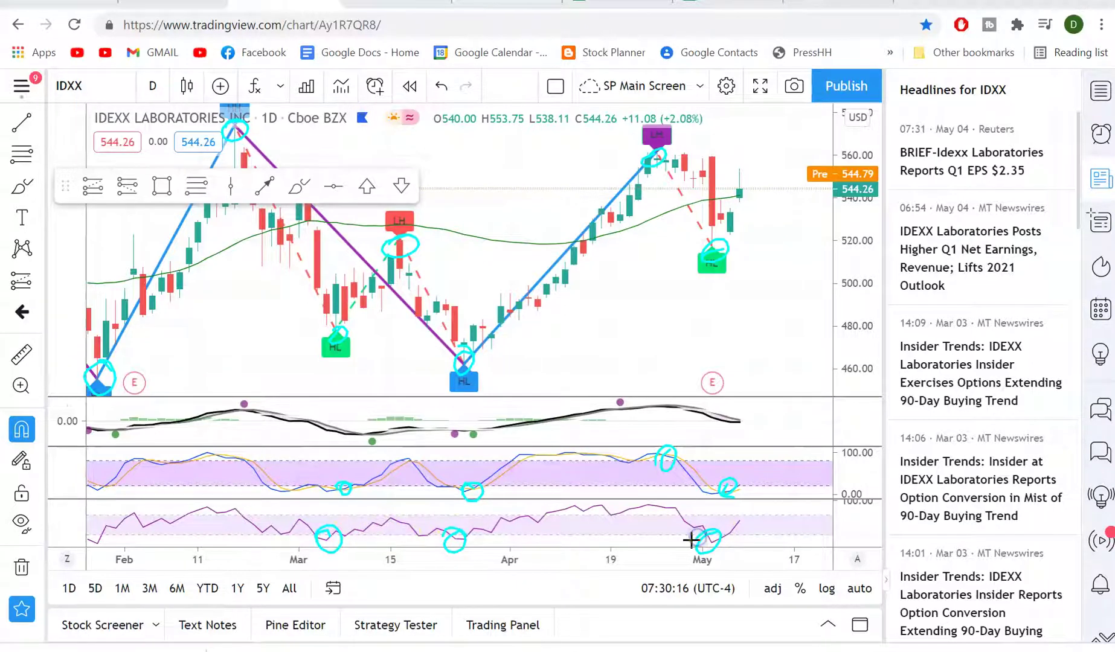
Step: Circle the MACD crossover dots on the IDXX chart and add downward arrows beside the February and late-March signals
mouse_move(390, 421)
left_mouse_down()
mouse_move(368, 430)
mouse_move(379, 430)
left_mouse_up()
mouse_move(627, 390)
left_mouse_down()
mouse_move(610, 399)
mouse_move(629, 391)
left_mouse_up()
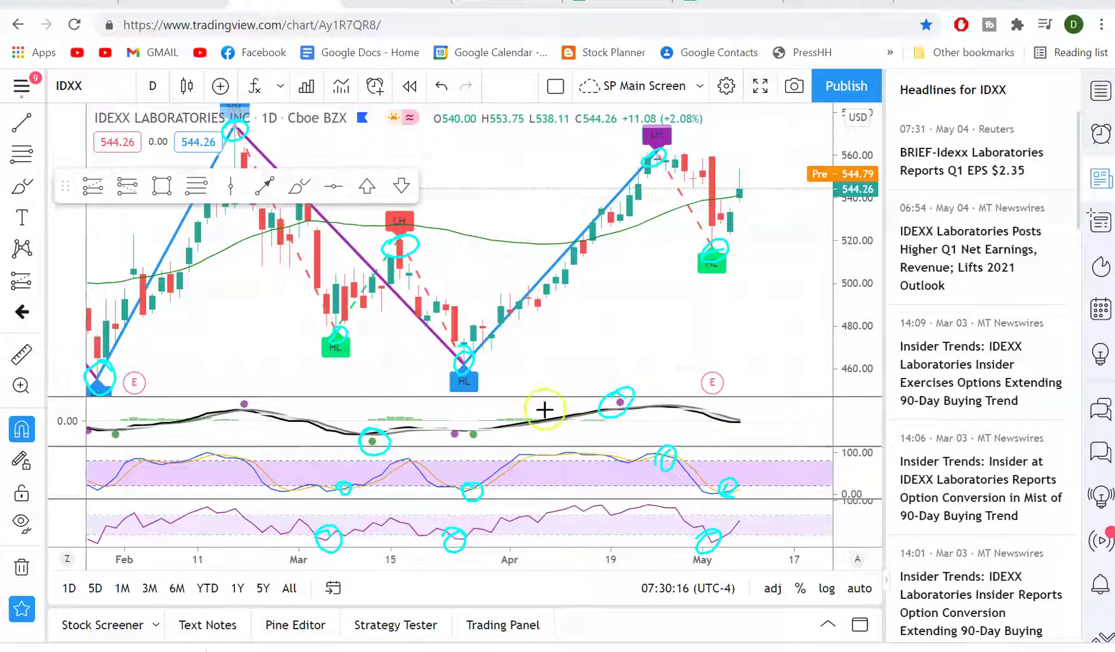
mouse_move(453, 436)
left_mouse_down()
mouse_move(486, 430)
mouse_move(464, 453)
mouse_move(477, 448)
mouse_move(473, 428)
mouse_move(451, 419)
mouse_move(423, 452)
mouse_move(435, 457)
mouse_move(452, 442)
left_mouse_up()
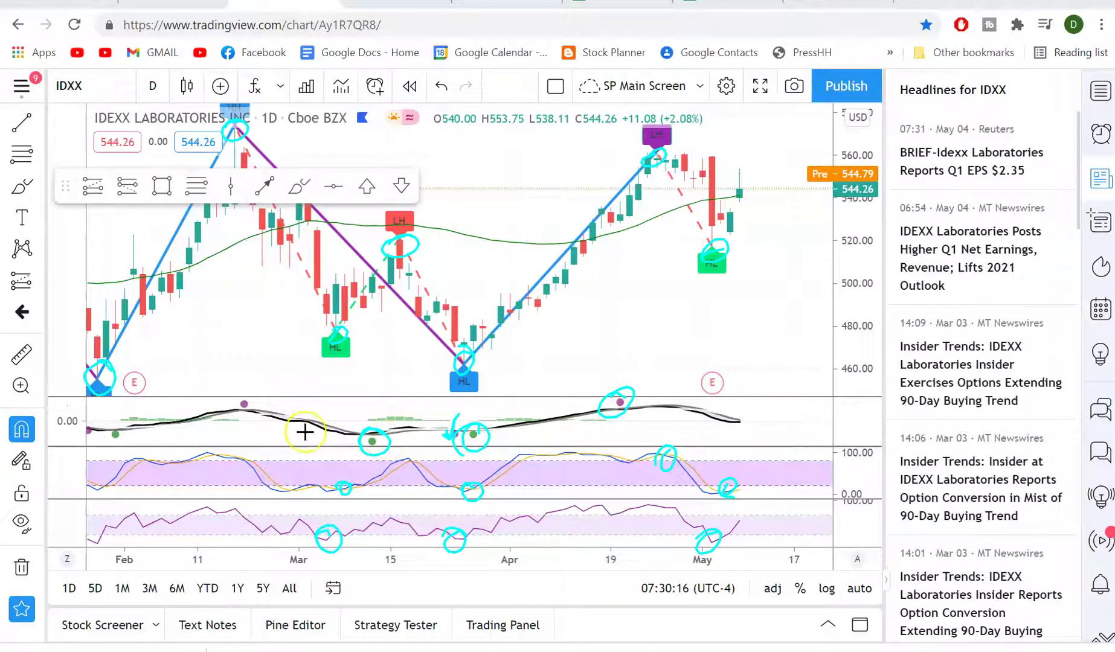
left_click_drag(250, 396, 233, 397)
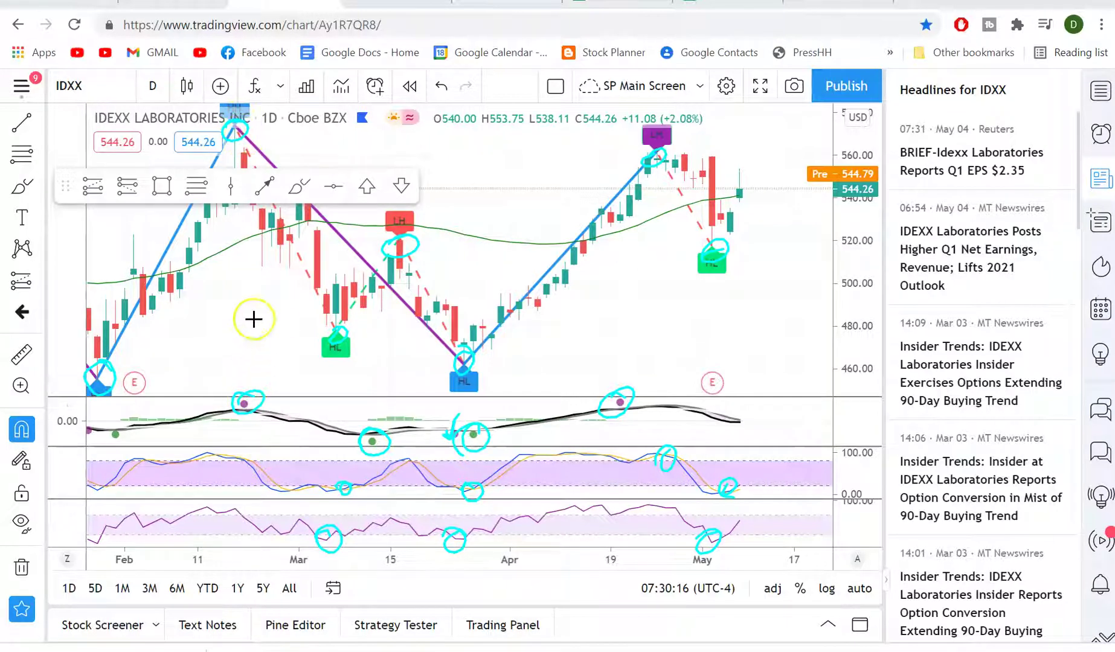
mouse_move(243, 409)
left_mouse_down()
mouse_move(240, 438)
mouse_move(261, 408)
left_mouse_up()
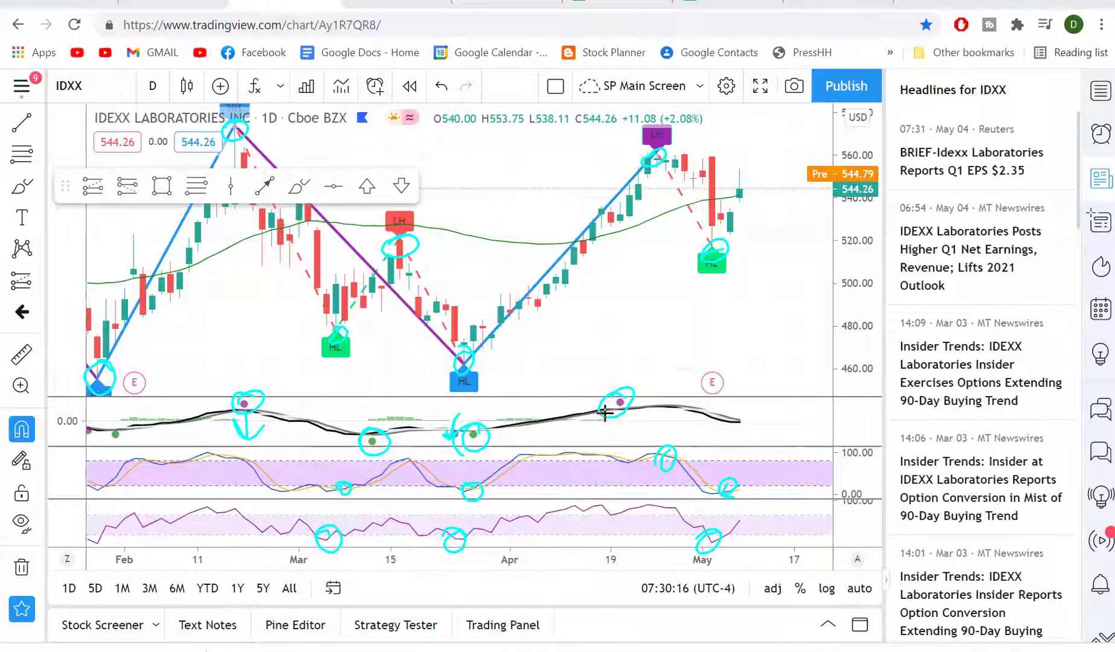
Step: Draw an upward arrow along the rally from the late-March low toward the late-April high and handwrite "5%" below it
left_click(699, 278)
mouse_move(480, 340)
left_mouse_down()
mouse_move(485, 351)
mouse_move(565, 283)
mouse_move(640, 198)
left_mouse_up()
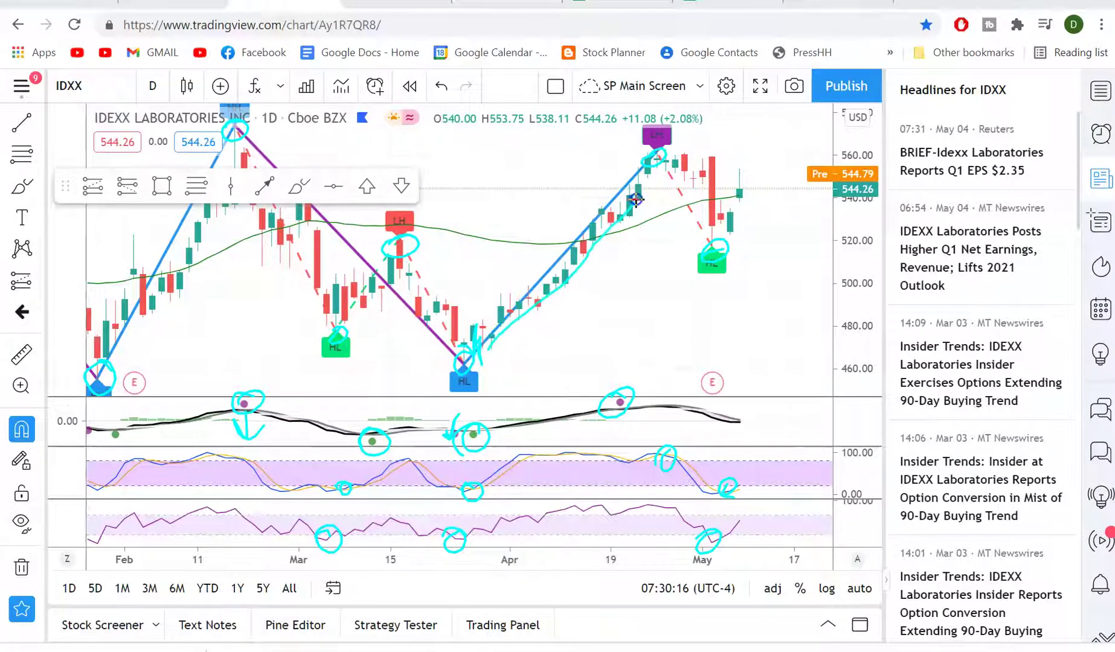
mouse_move(576, 296)
left_mouse_down()
mouse_move(566, 324)
mouse_move(589, 329)
left_mouse_up()
left_click_drag(604, 314, 594, 320)
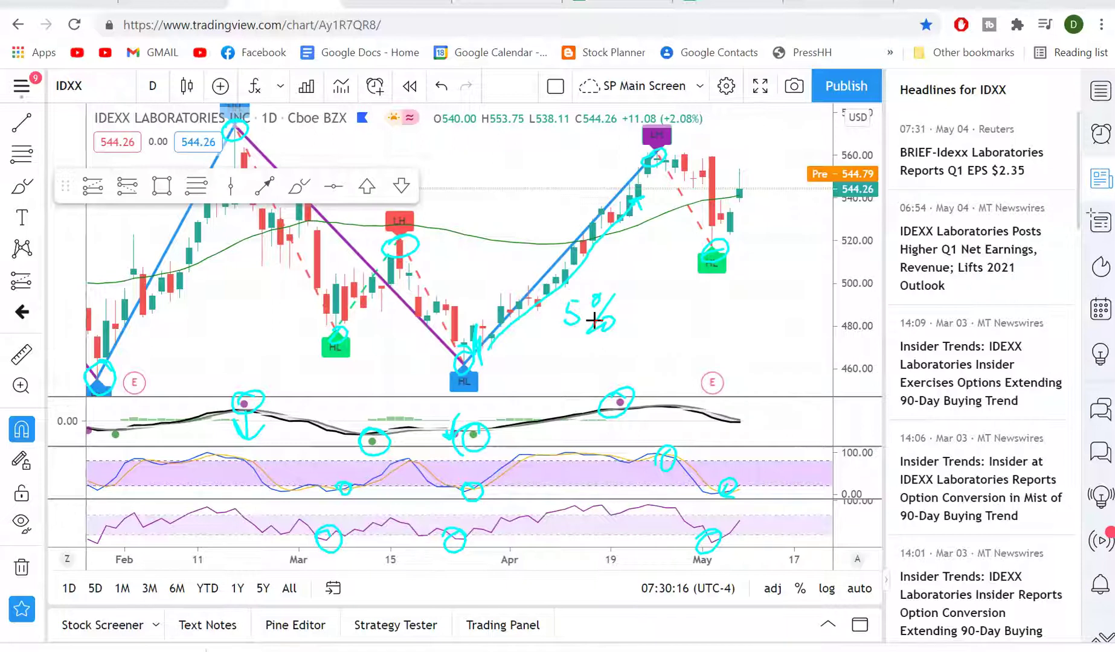
left_click(596, 314)
left_click(654, 257)
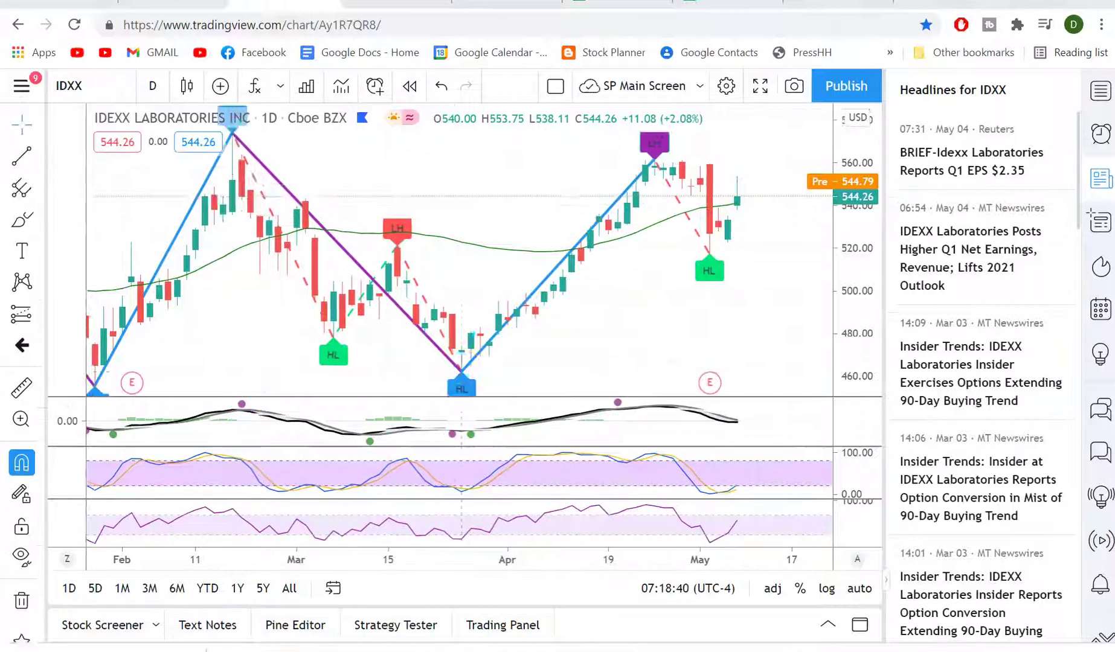
Step: Draw a Fibonacci retracement on the IDXX chart from the 25 March low at 462.00 up to 564.03
left_click(454, 361)
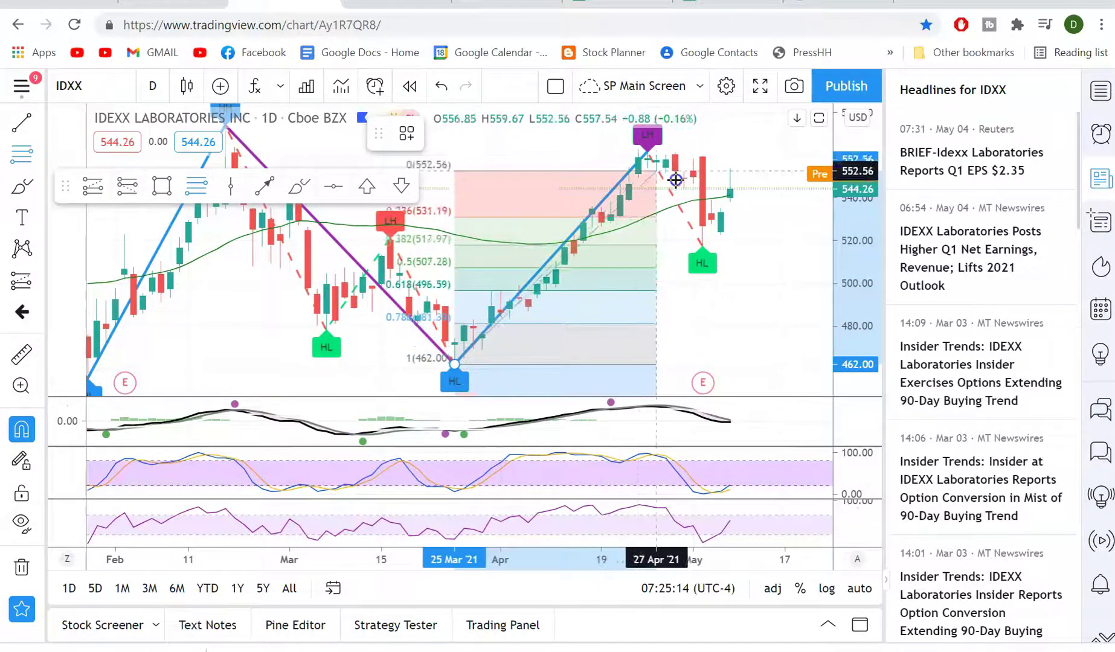
left_click(841, 148)
Step: Circle the latest points of the Stoch RSI and MACD lines on the IDXX chart
left_click(686, 525)
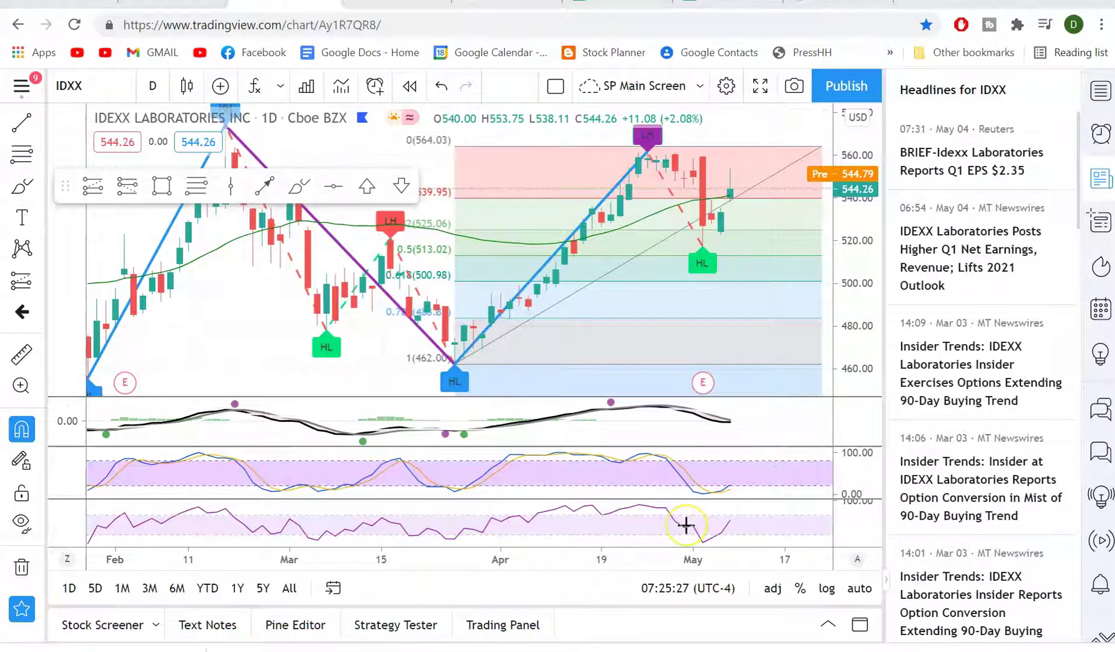
left_click_drag(739, 483, 738, 485)
left_click_drag(741, 416, 741, 417)
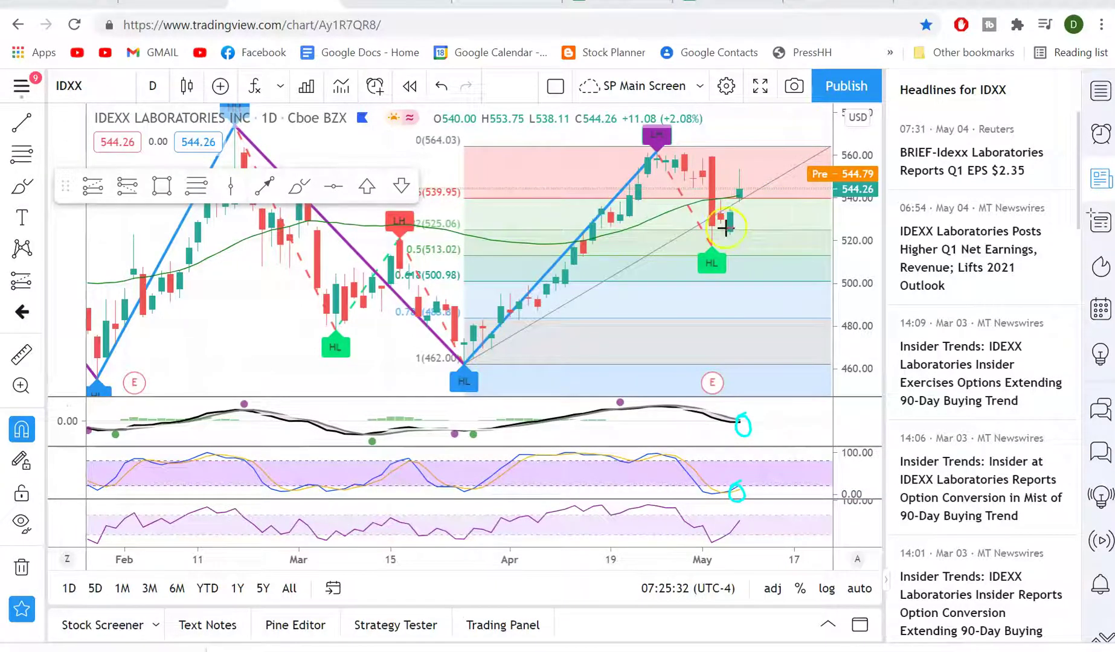
Step: Mark levels above and below the latest IDXX candle, then circle the May low with an arrow rising from it
left_click_drag(769, 144, 767, 150)
left_click_drag(778, 197, 779, 206)
left_click_drag(724, 168, 779, 163)
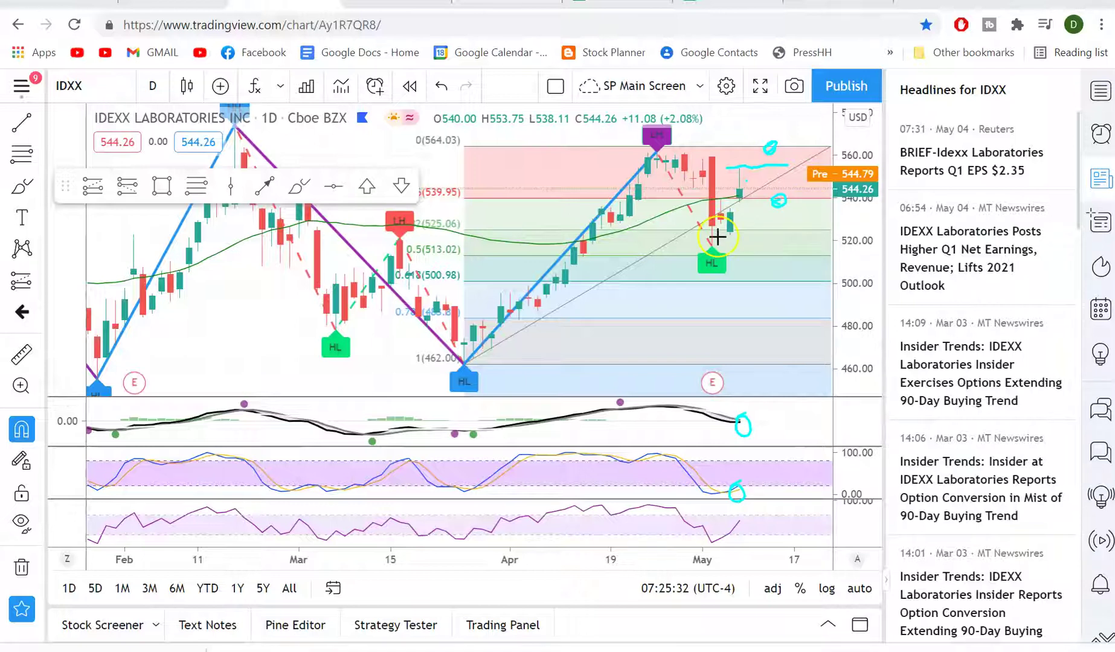
mouse_move(717, 242)
left_mouse_down()
mouse_move(752, 185)
mouse_move(759, 192)
mouse_move(719, 249)
mouse_move(707, 246)
left_mouse_up()
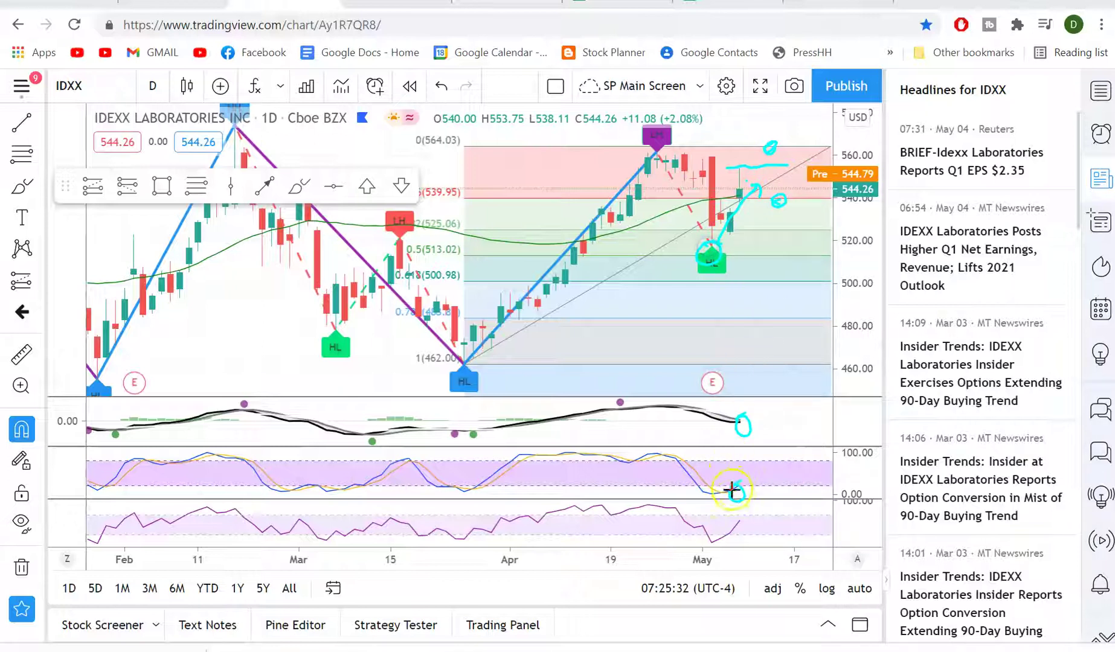
left_click(719, 505)
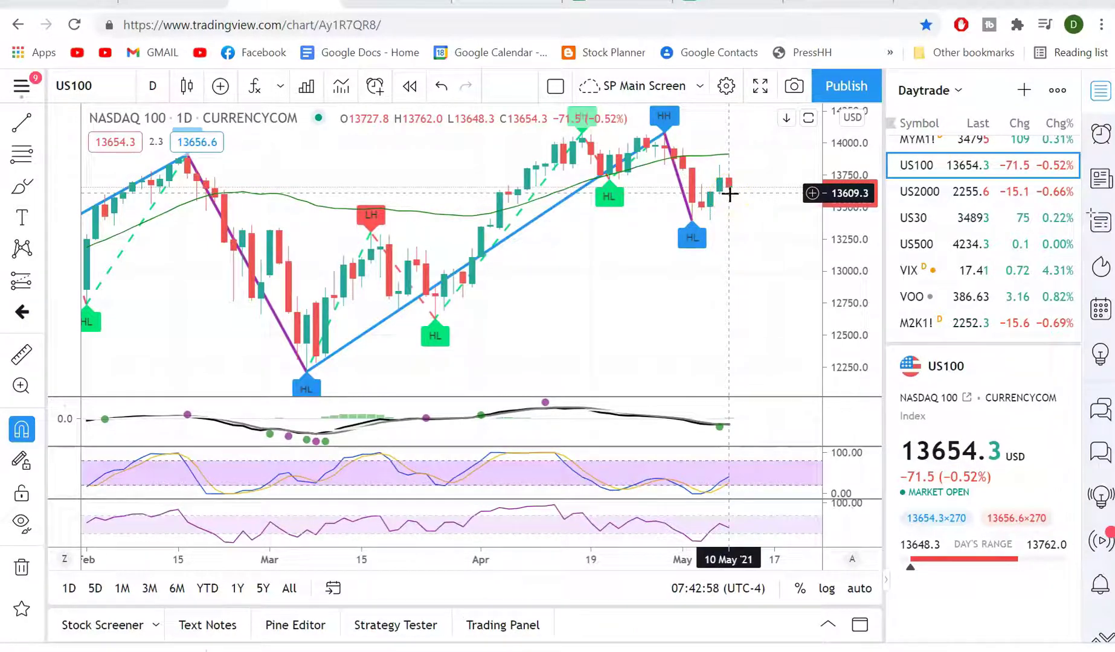
Step: Change the US100 chart's interval to 2 hours
left_click(156, 87)
left_click(164, 472)
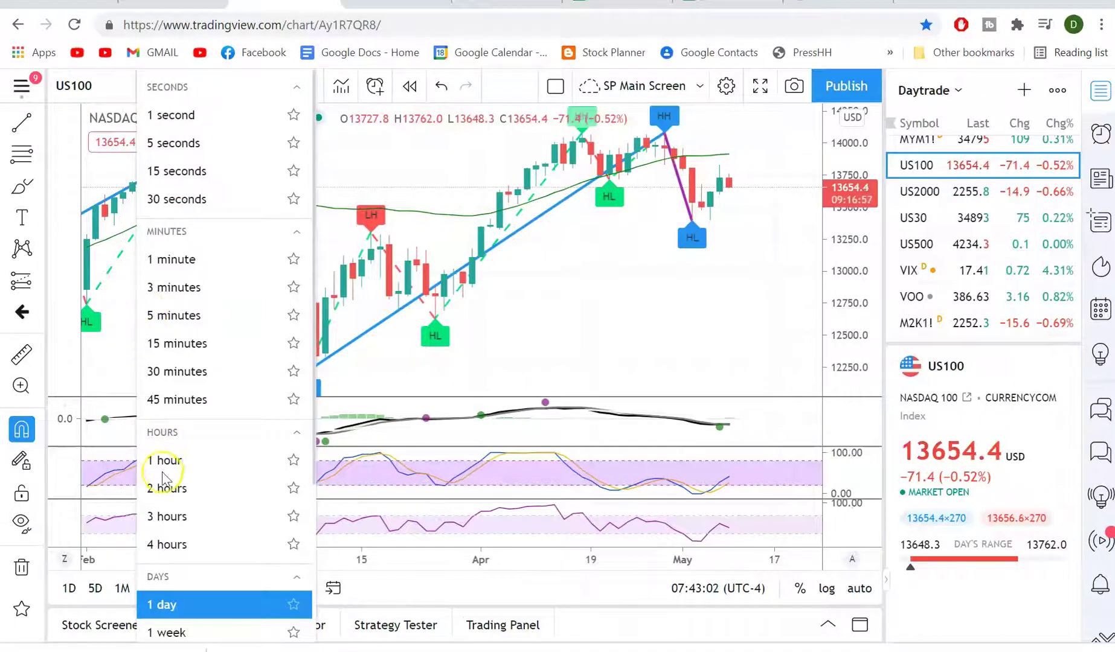
left_click(165, 488)
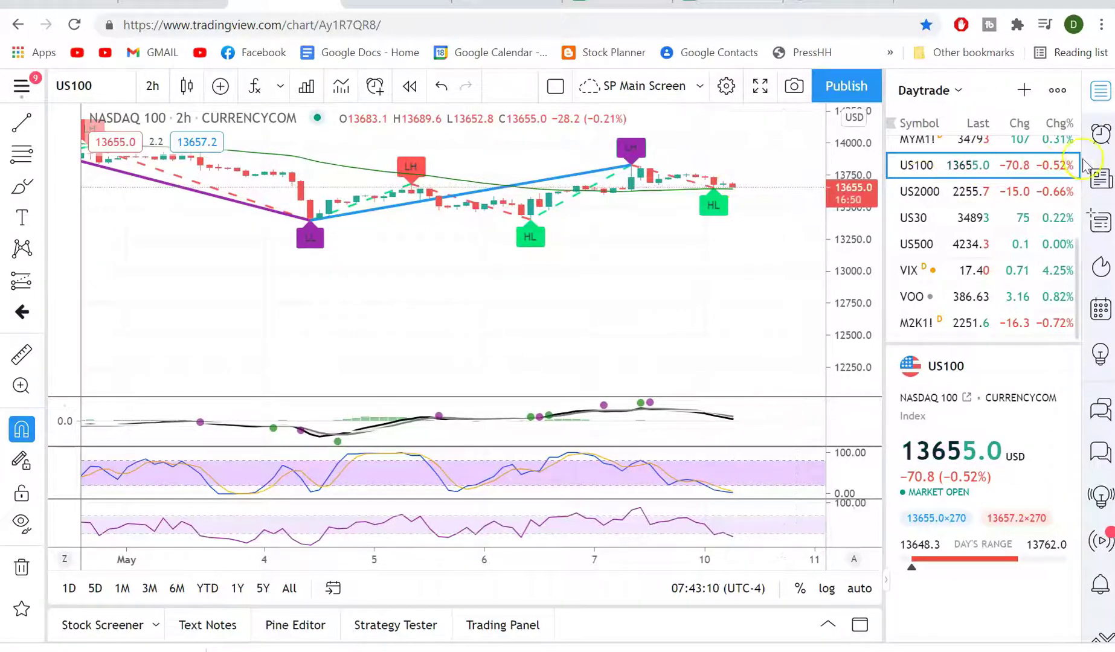
Step: View the 2-hour charts of US2000, US30 and US500 from the Daytrade watchlist one after another
left_click(929, 192)
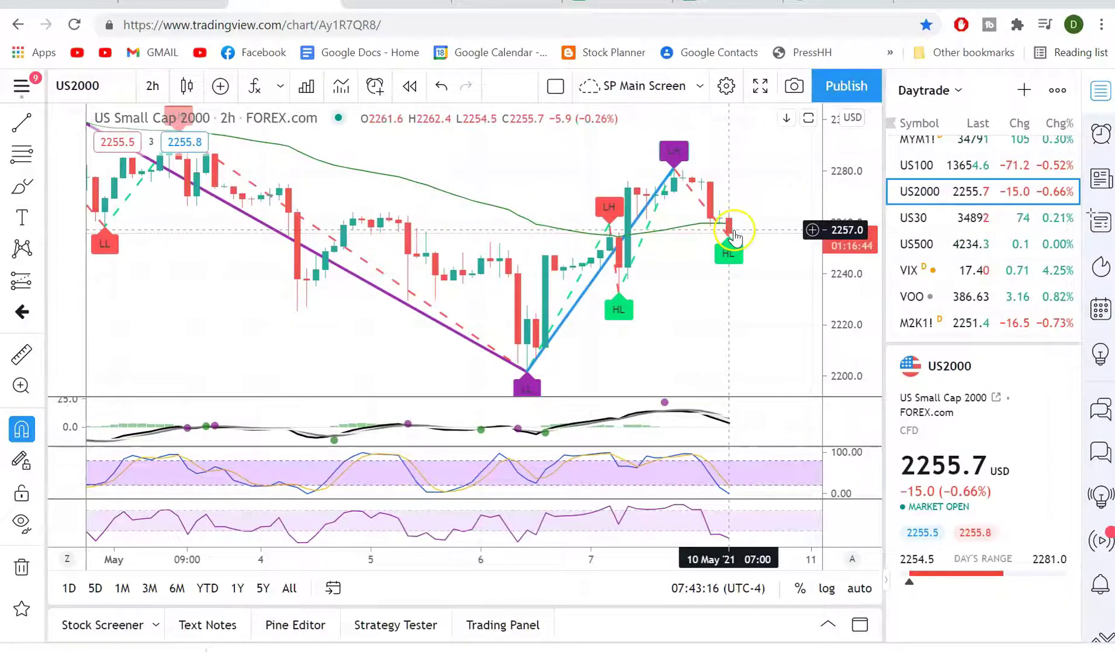
key("Down")
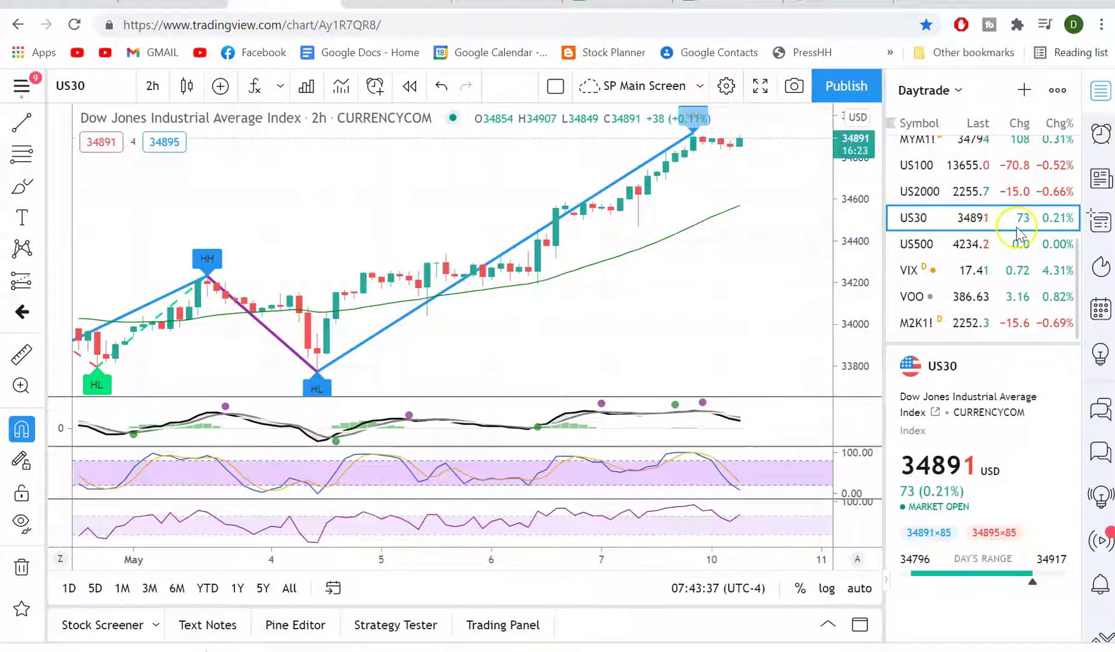
left_click(941, 247)
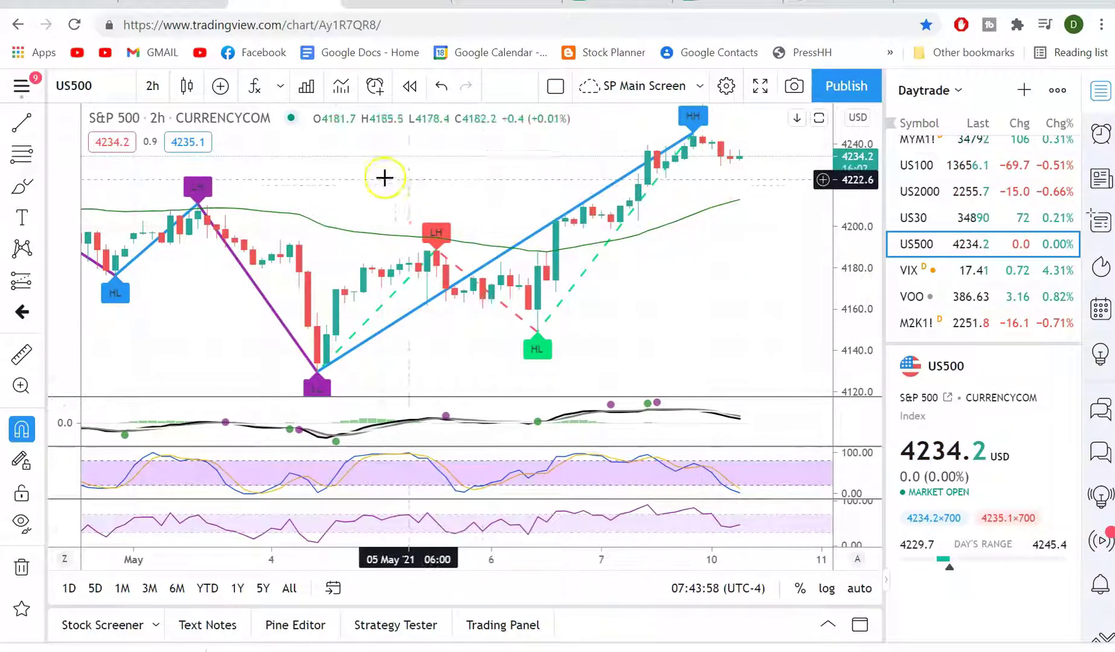
Step: Switch to Investing.com and read the homepage's lead story, stock market headlines and Analysis & Opinion section
key("ctrl+Tab")
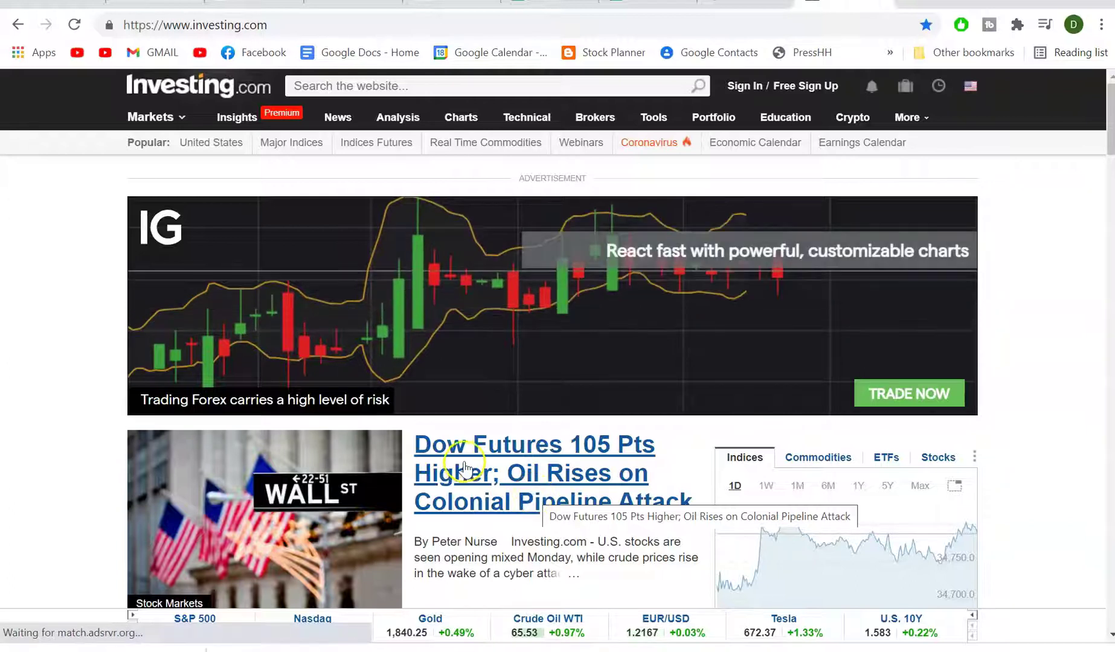
scroll(583, 468, "down", 10)
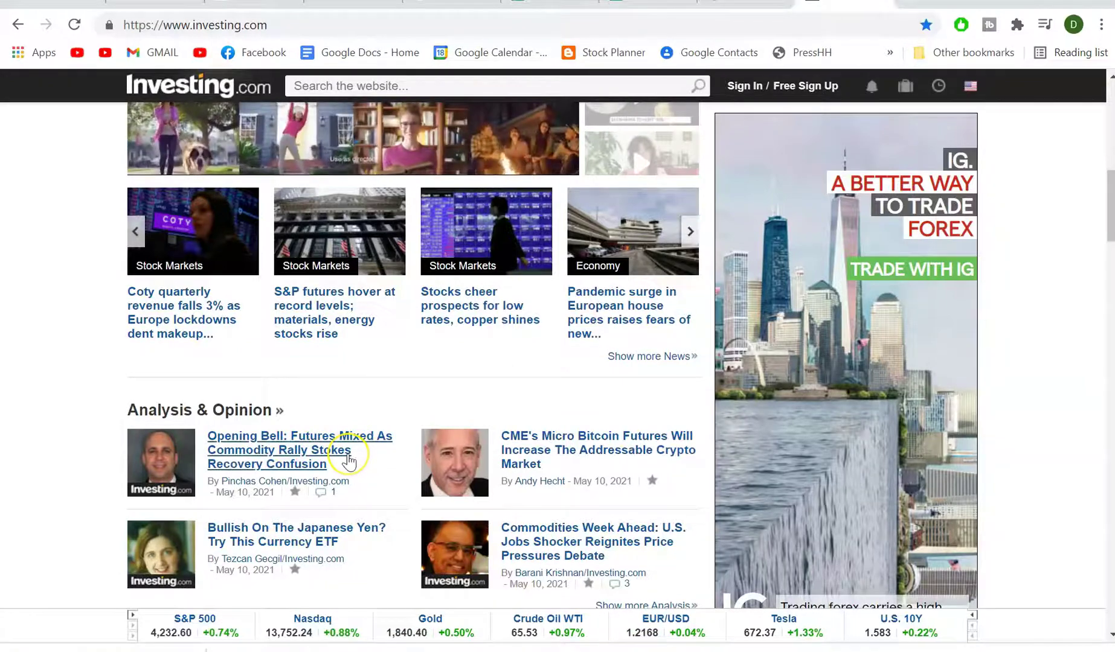
left_click(640, 5)
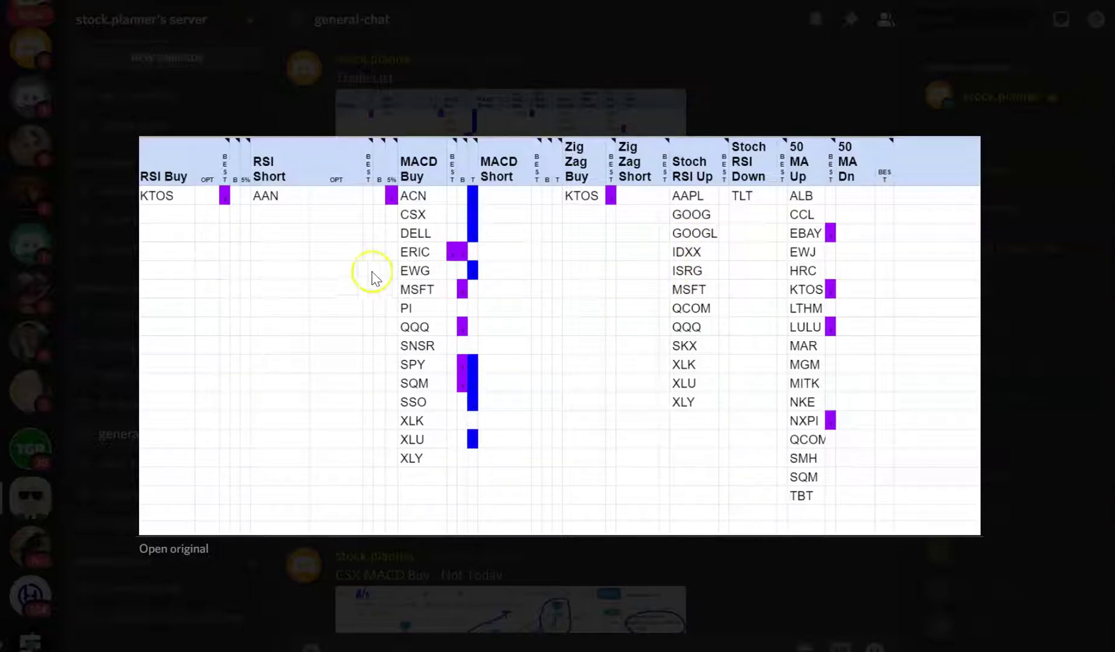
Step: Switch to Discord, view the enlarged annotated ERIC MACD Buy chart in general-chat, and close it
left_click(411, 463)
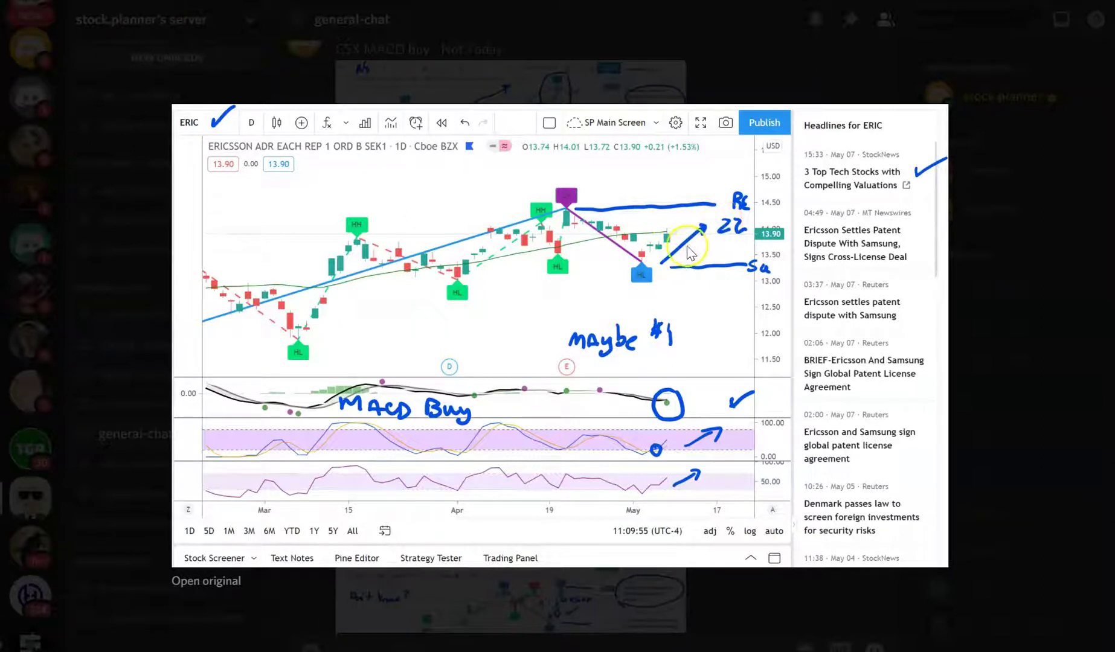
left_click(151, 287)
Step: Enlarge the posted MSFT Stoch RSI Buy chart, close it, and examine the enlarged IDXX Stoch RSI Buy chart
scroll(366, 337, "down", 4)
left_click(366, 337)
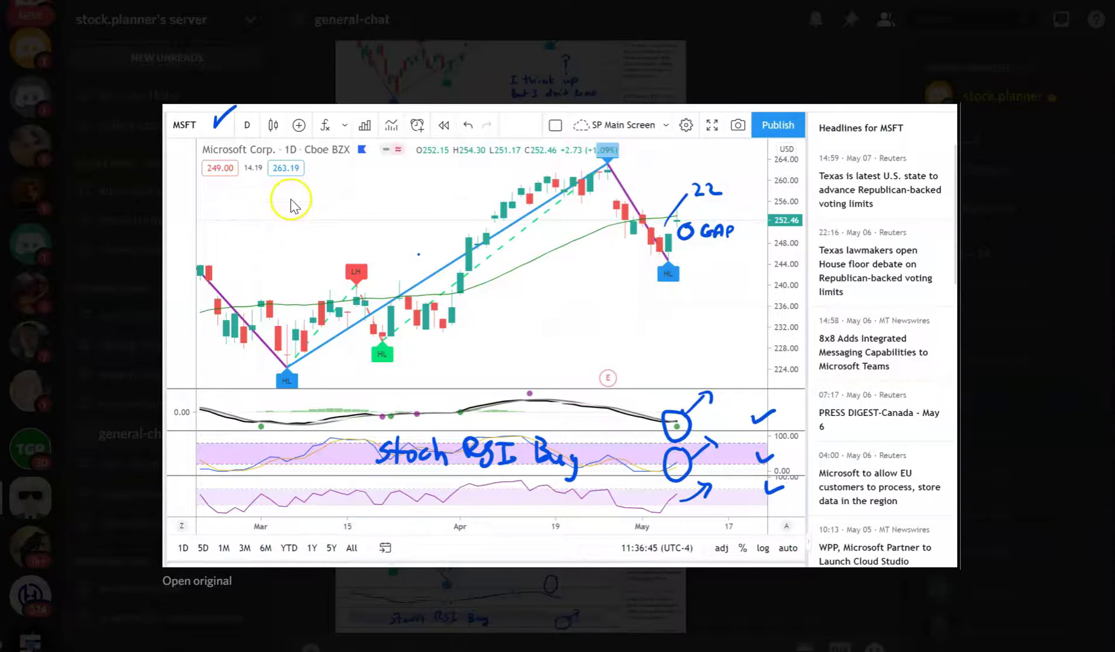
key("Escape")
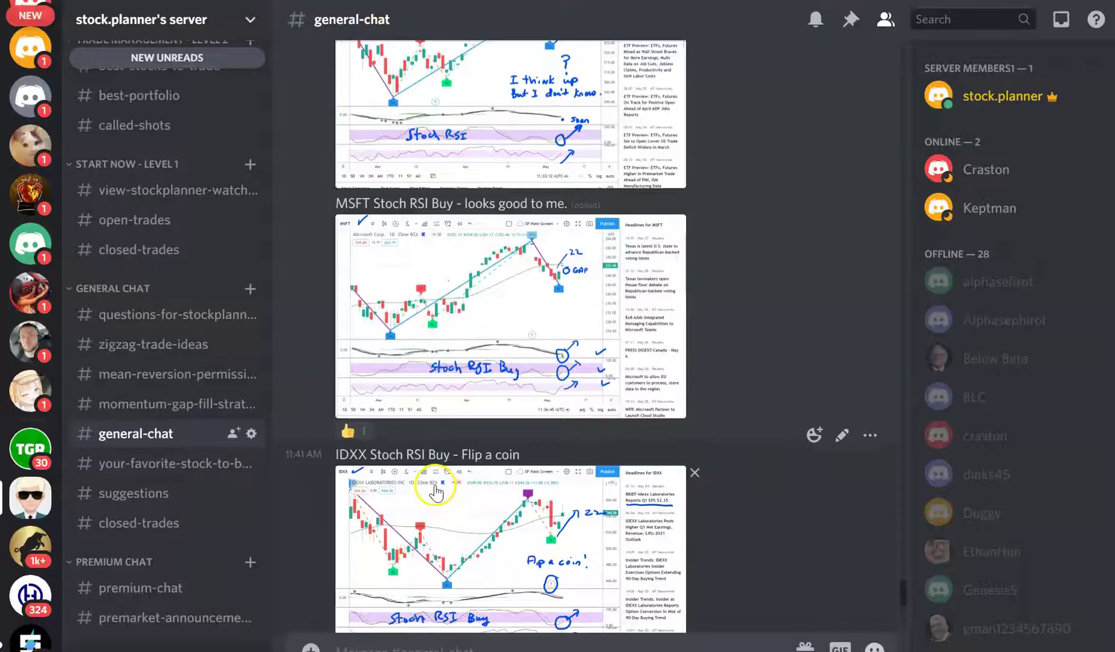
left_click(435, 483)
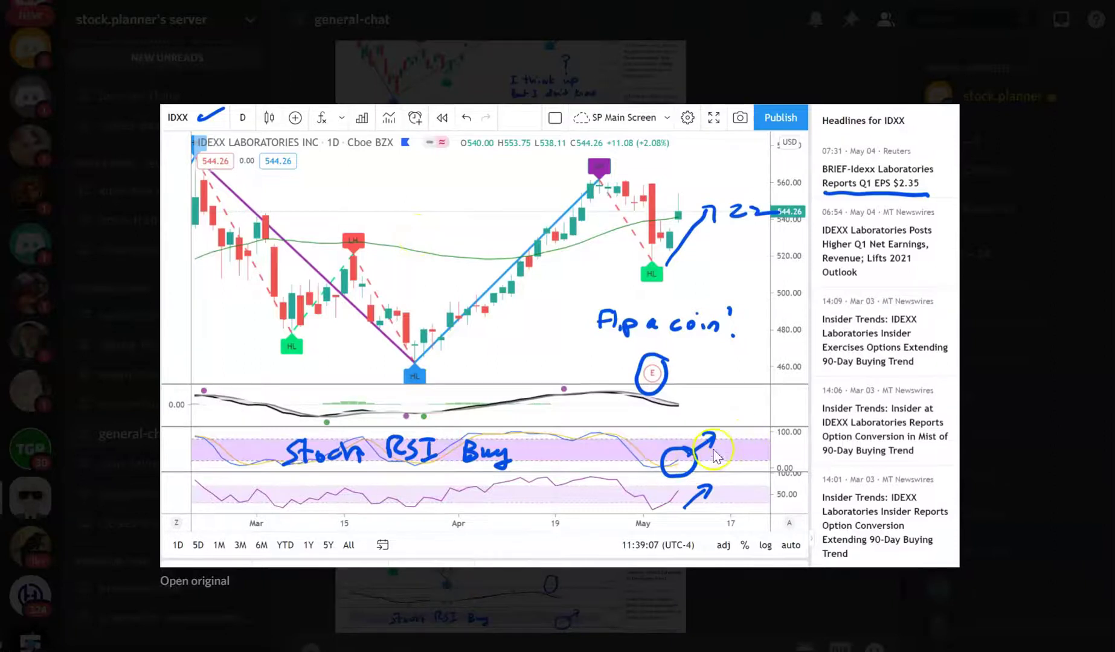
left_click_drag(707, 434, 715, 442)
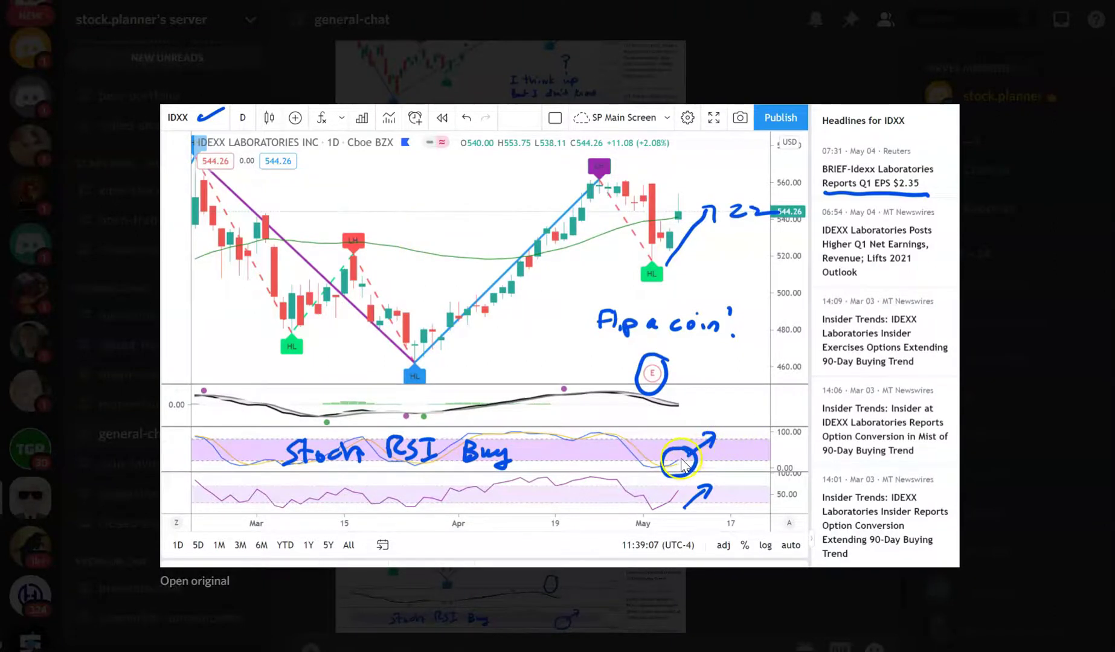